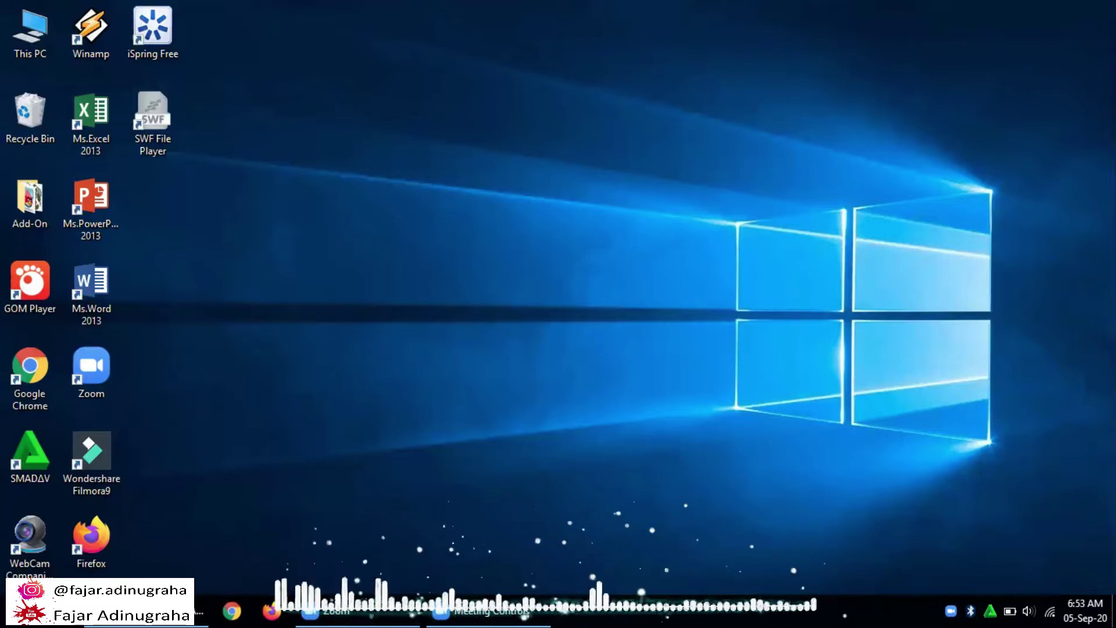
Locate the InstallScreencastOMatic-v1.4 installer in the MEDIA PEMBELAJARAN folder of SEMESTER GENAP 2017 2018 and leave the folder
click(213, 607)
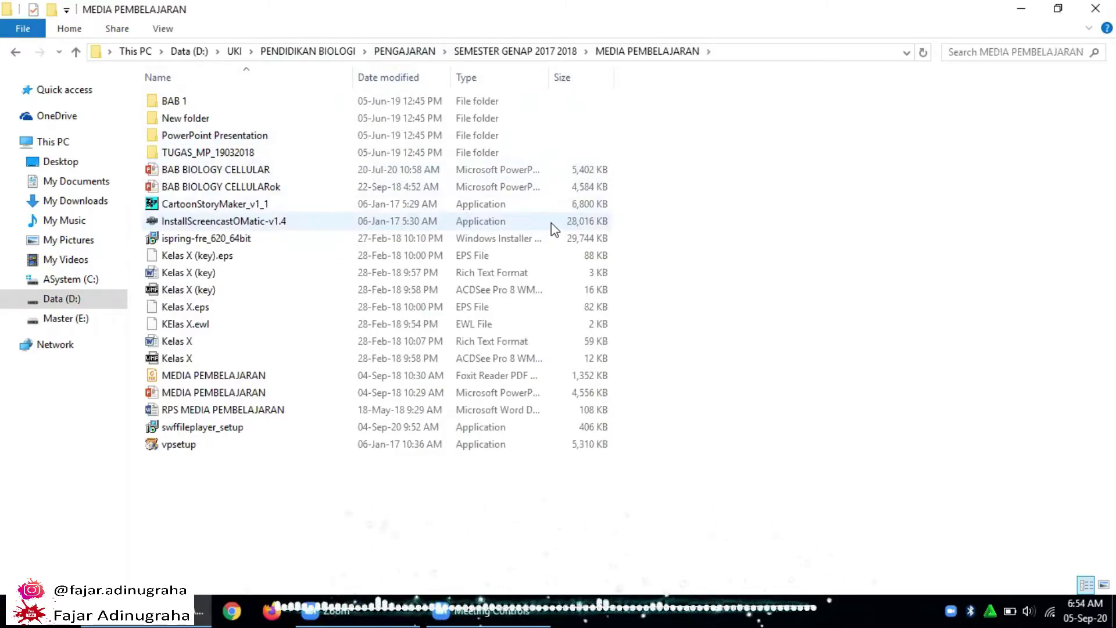
click(305, 220)
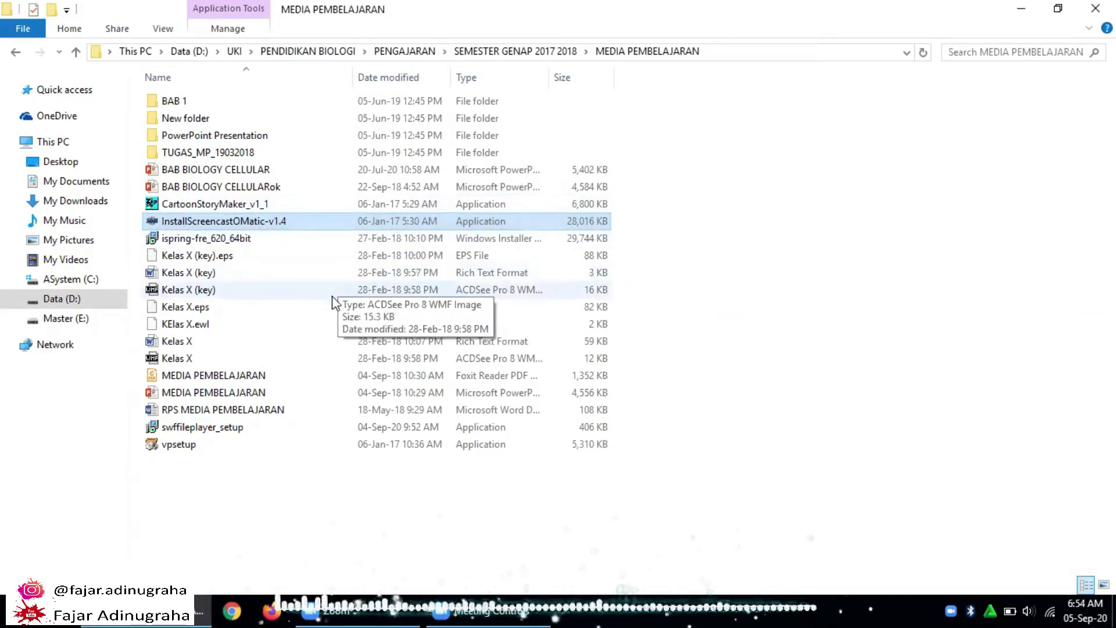
click(16, 53)
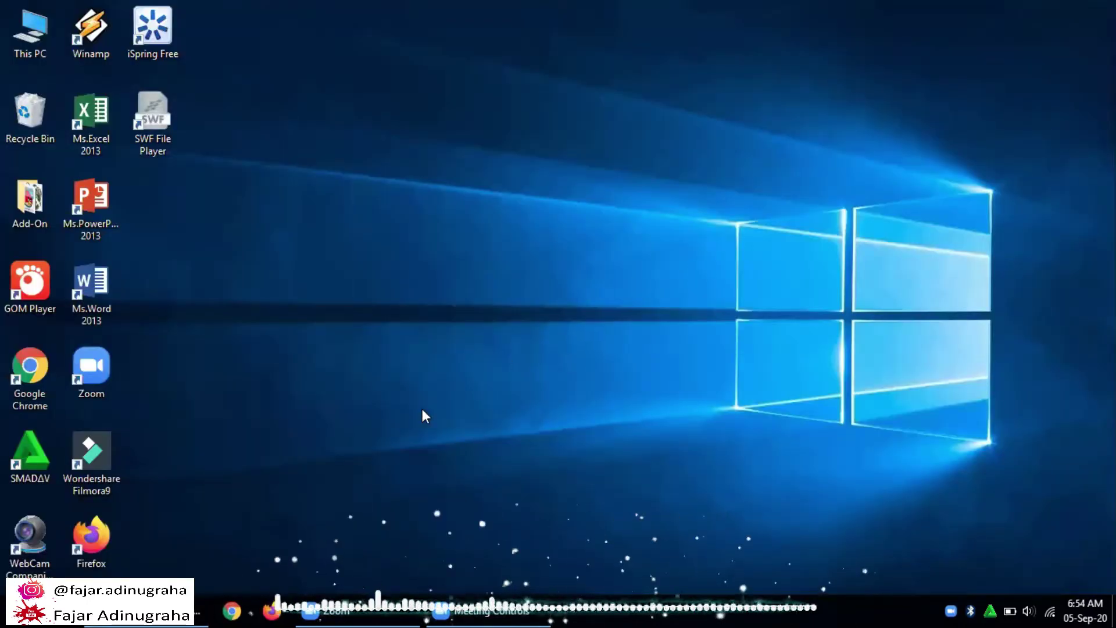
Launch the free version of Screencast-O-Matic and delete the existing recording
key(super)
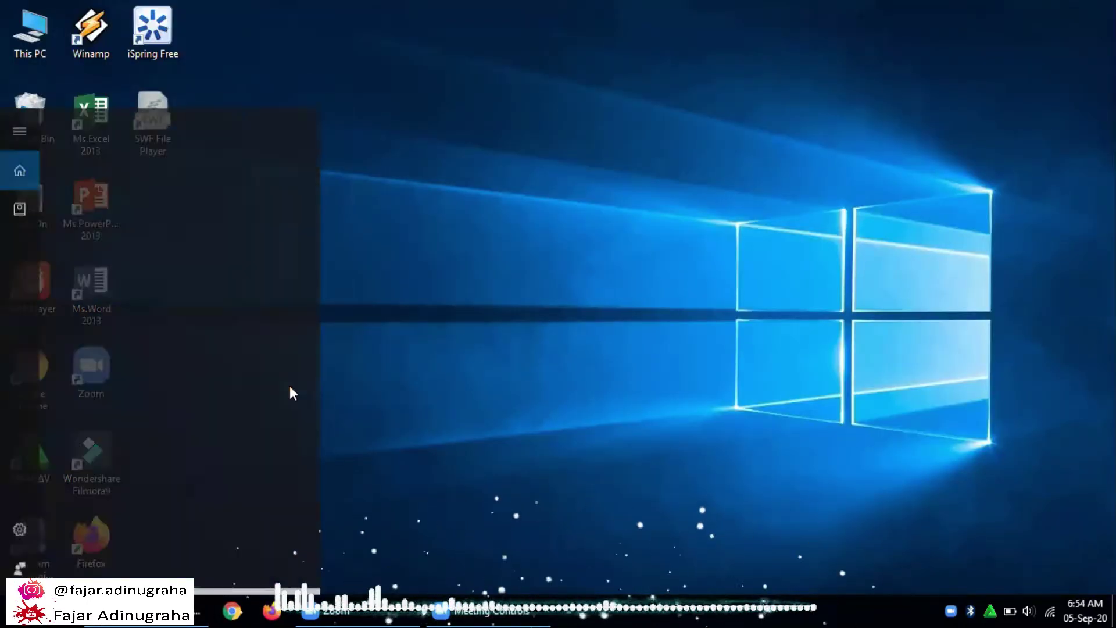
key(super)
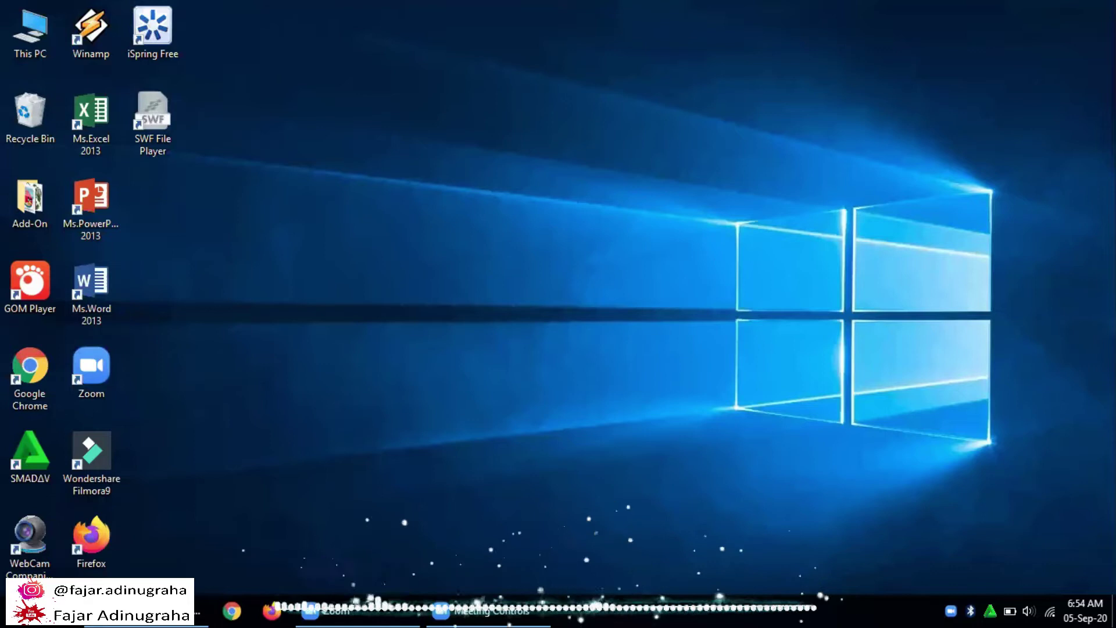
key(super+s)
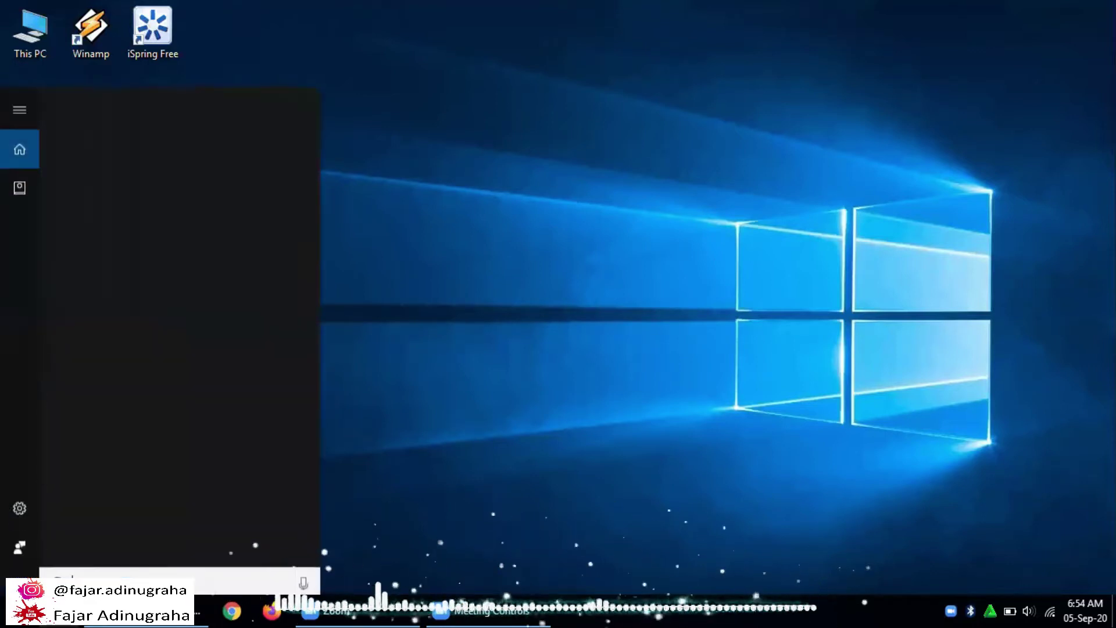
text(screen)
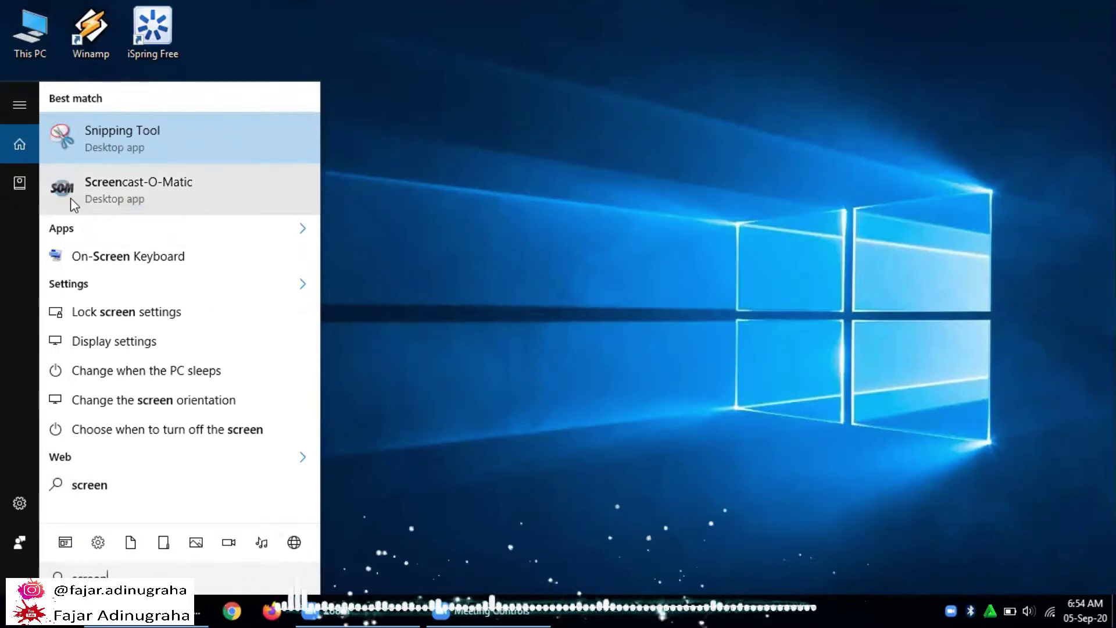
click(71, 198)
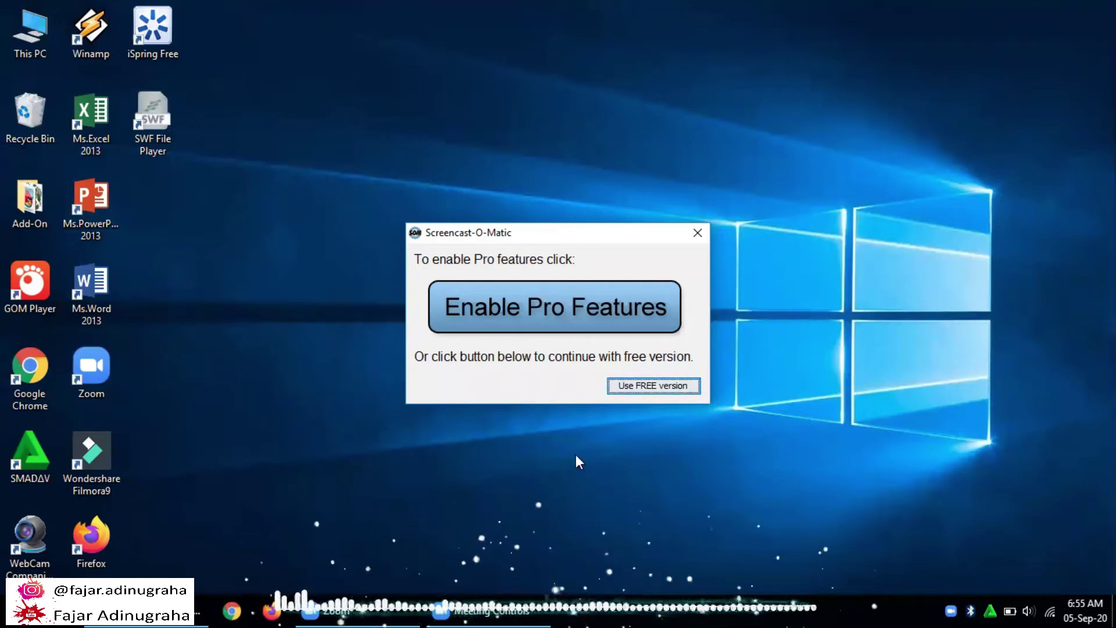
click(655, 388)
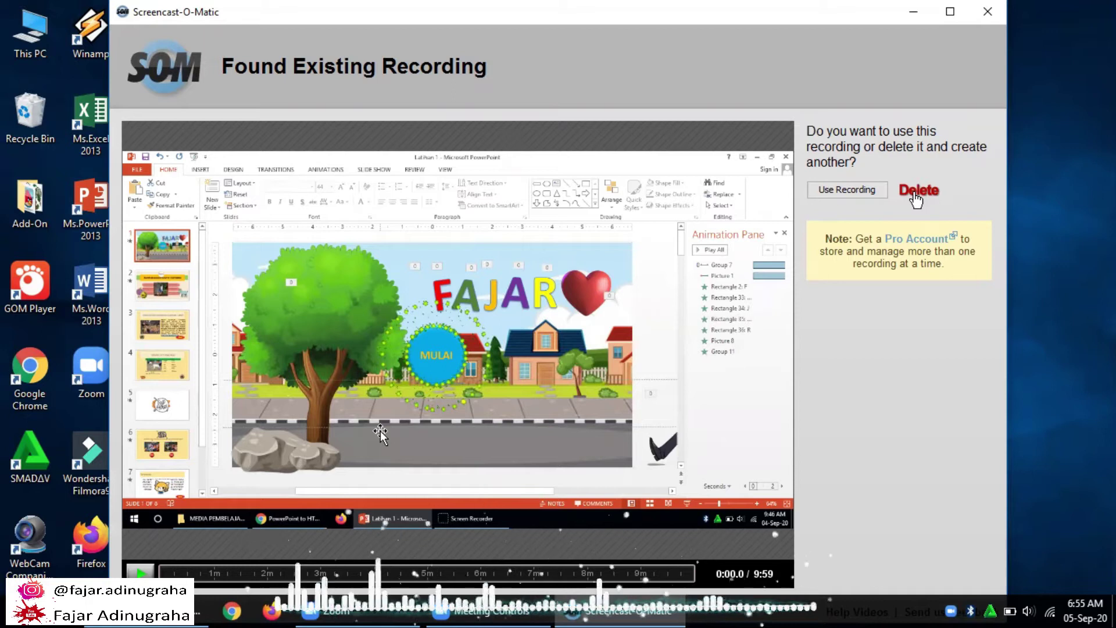
click(916, 193)
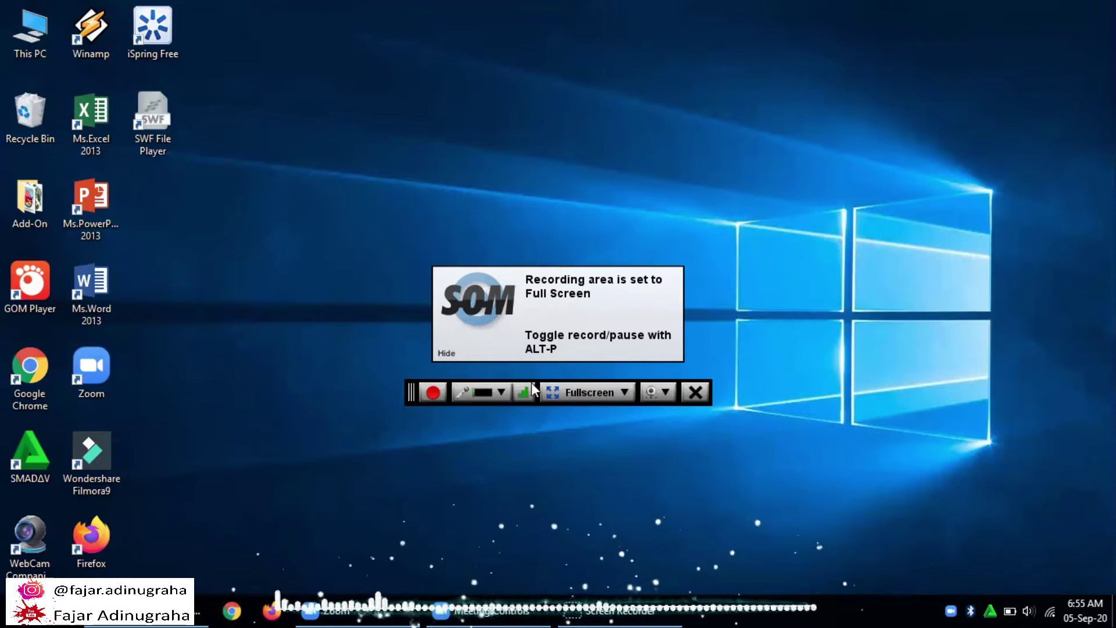
Turn on the USB2.0 VGA UVC WebCam for the recording and switch it off again
click(664, 390)
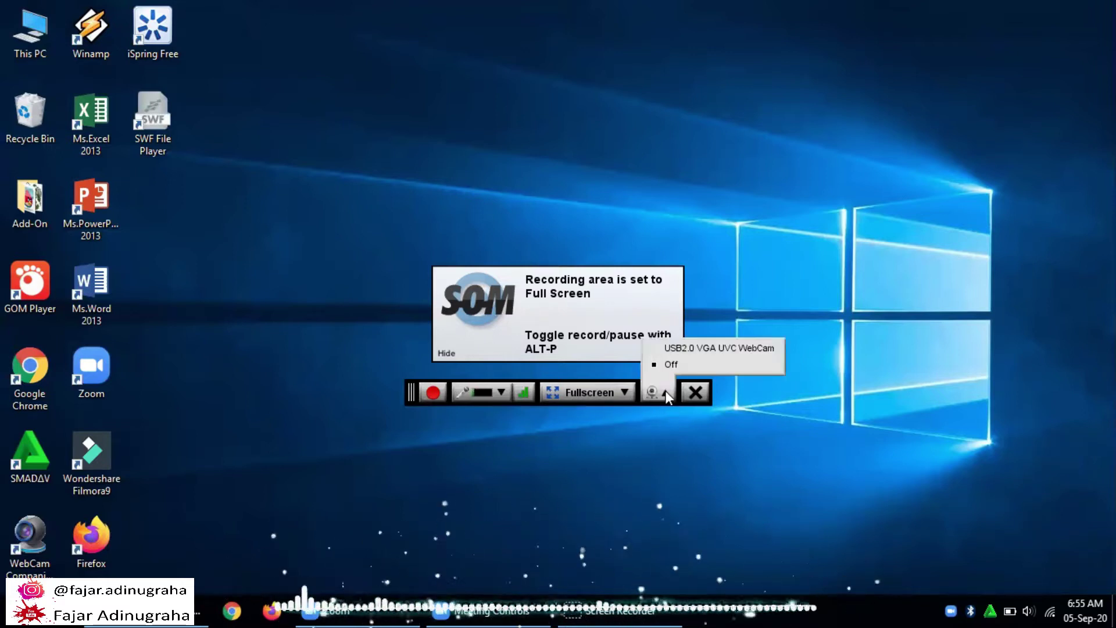
click(685, 350)
click(665, 391)
click(681, 349)
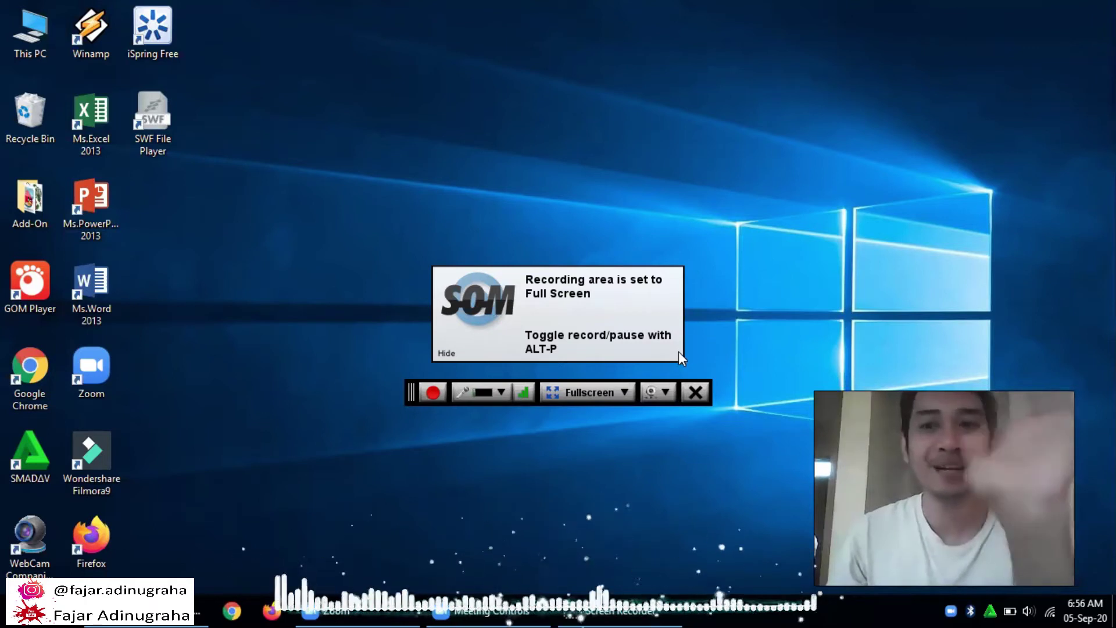
click(661, 390)
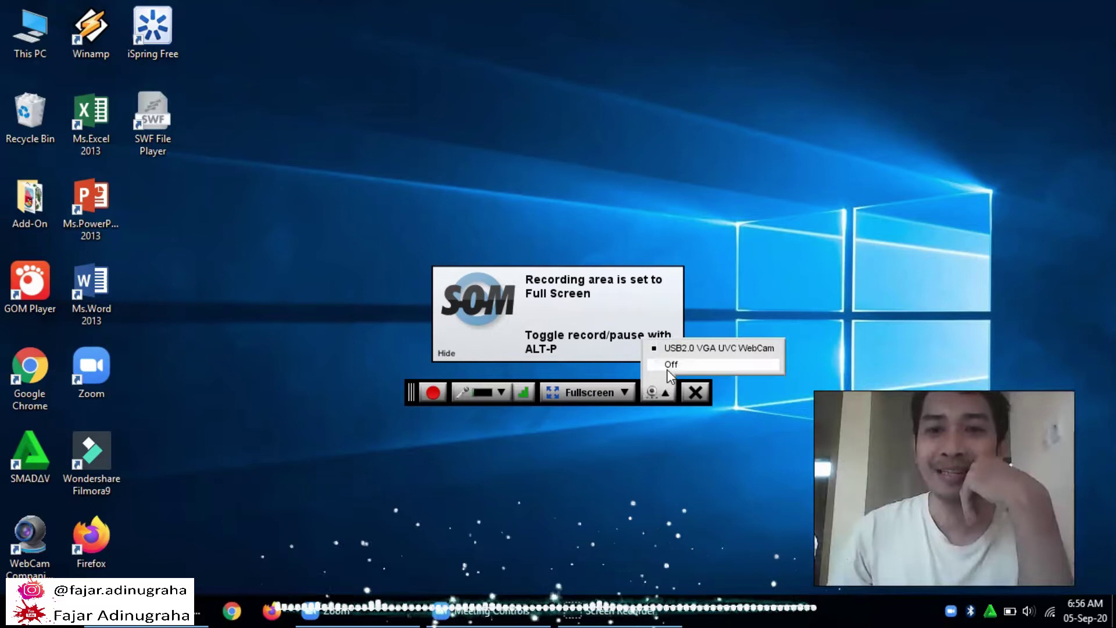
click(668, 366)
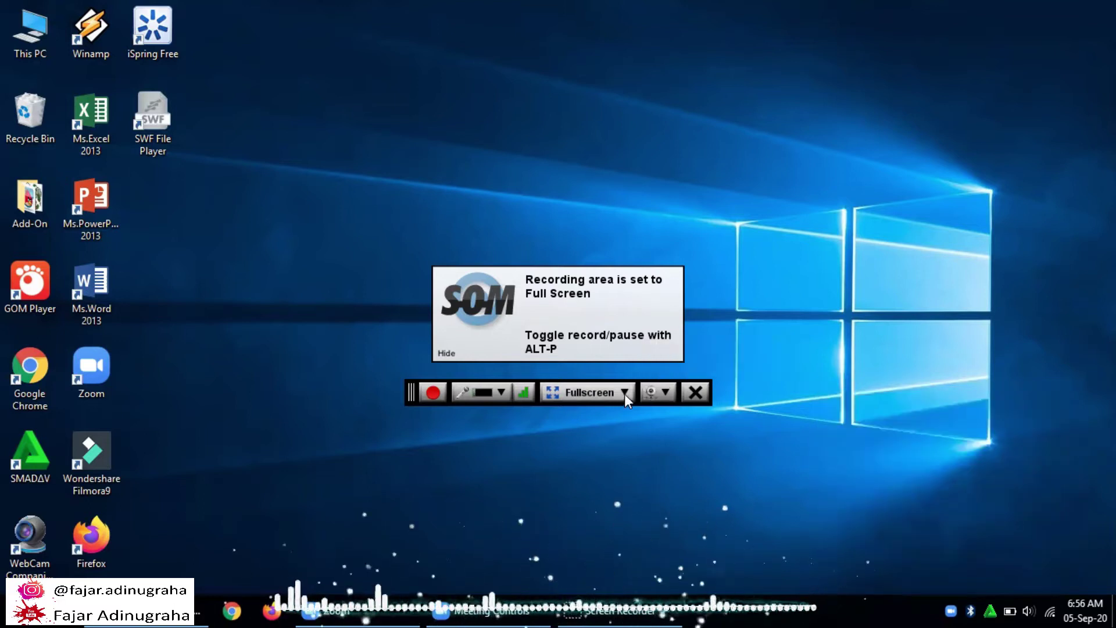
Turn the USB2.0 VGA UVC WebCam back on and try preset recording areas, ending with 640 x 480
click(657, 389)
click(671, 345)
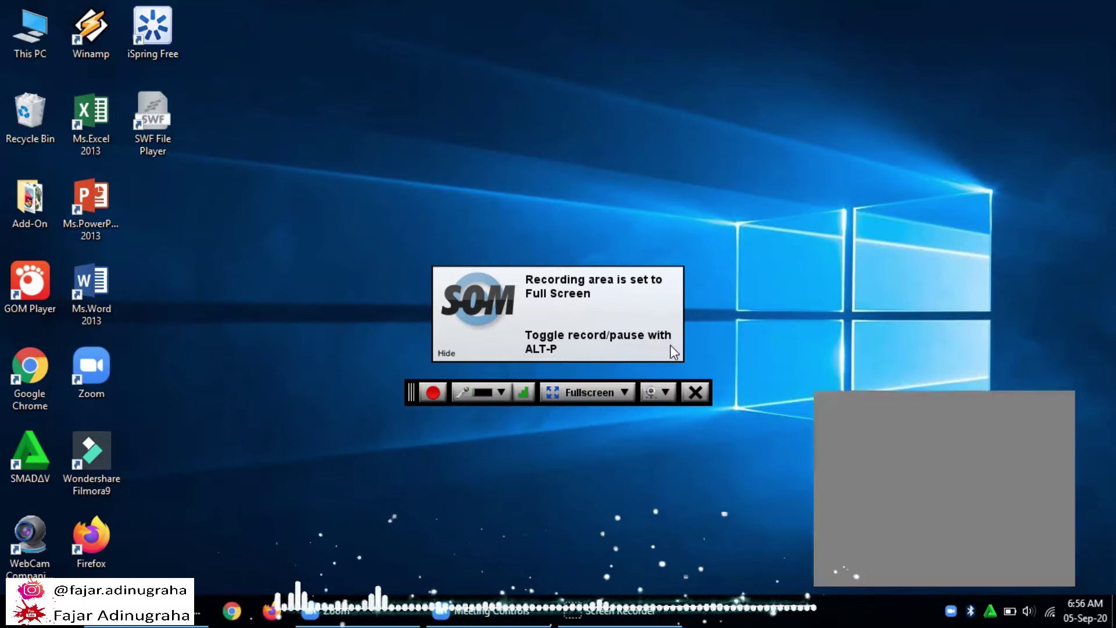
click(616, 391)
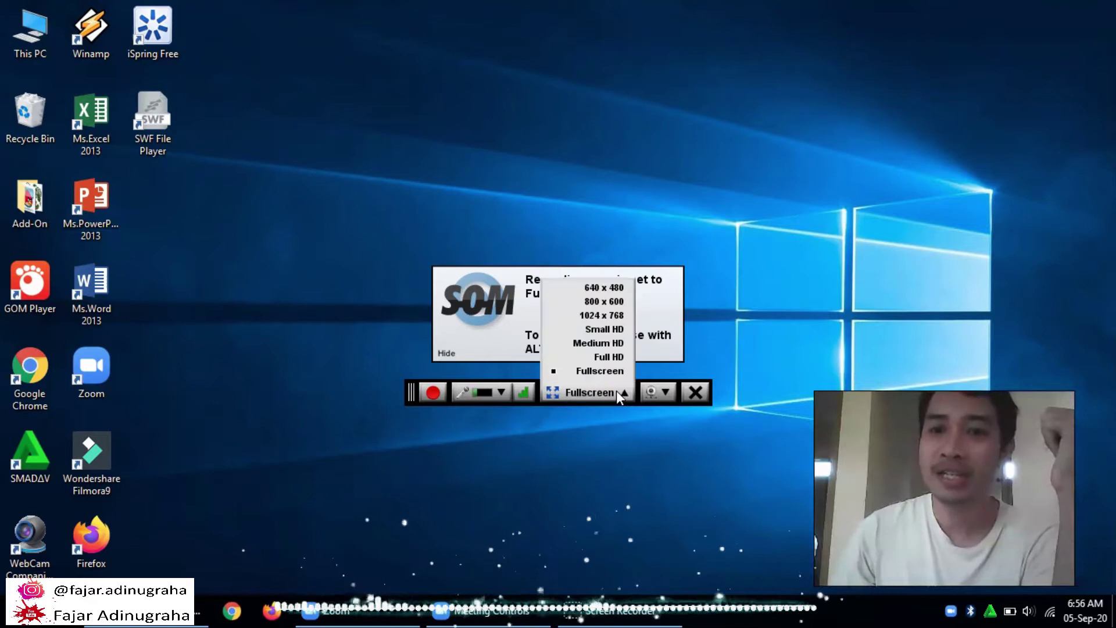
click(613, 357)
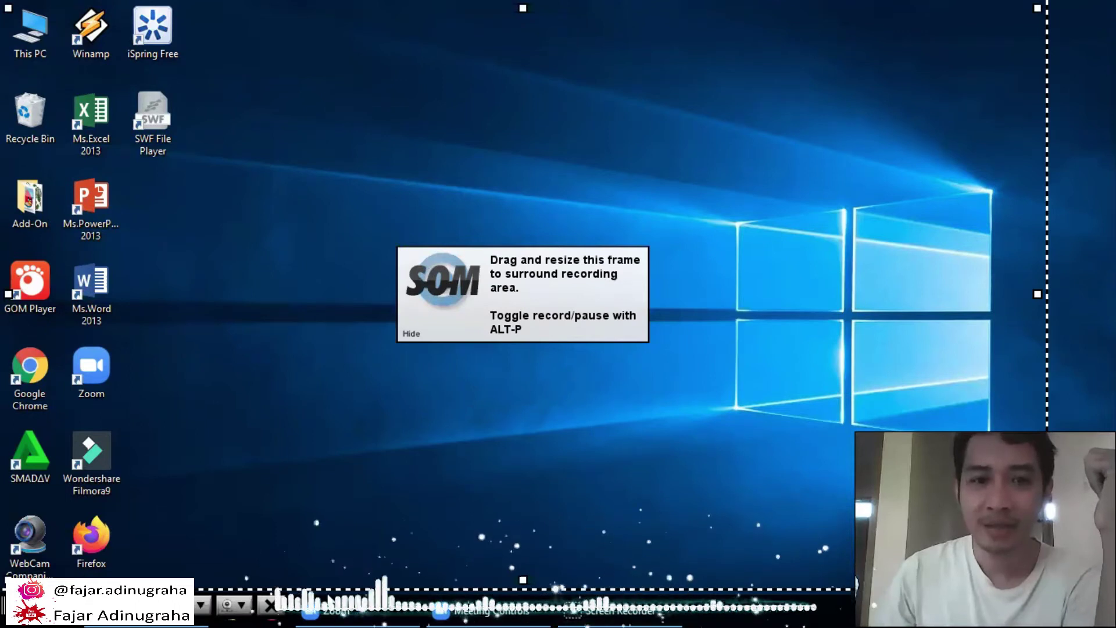
click(202, 605)
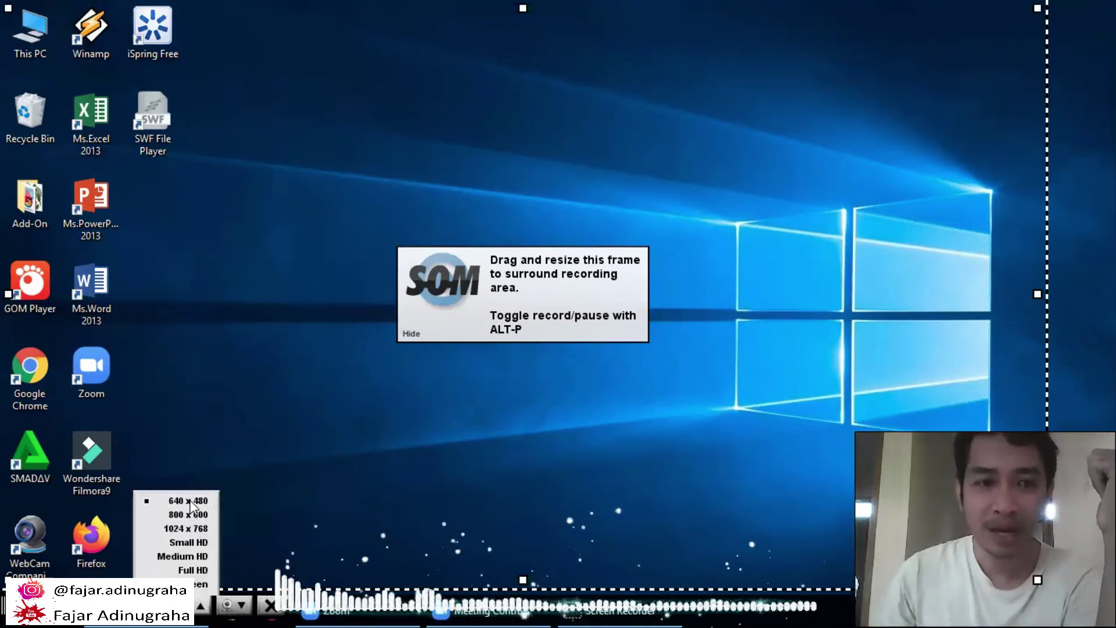
click(190, 514)
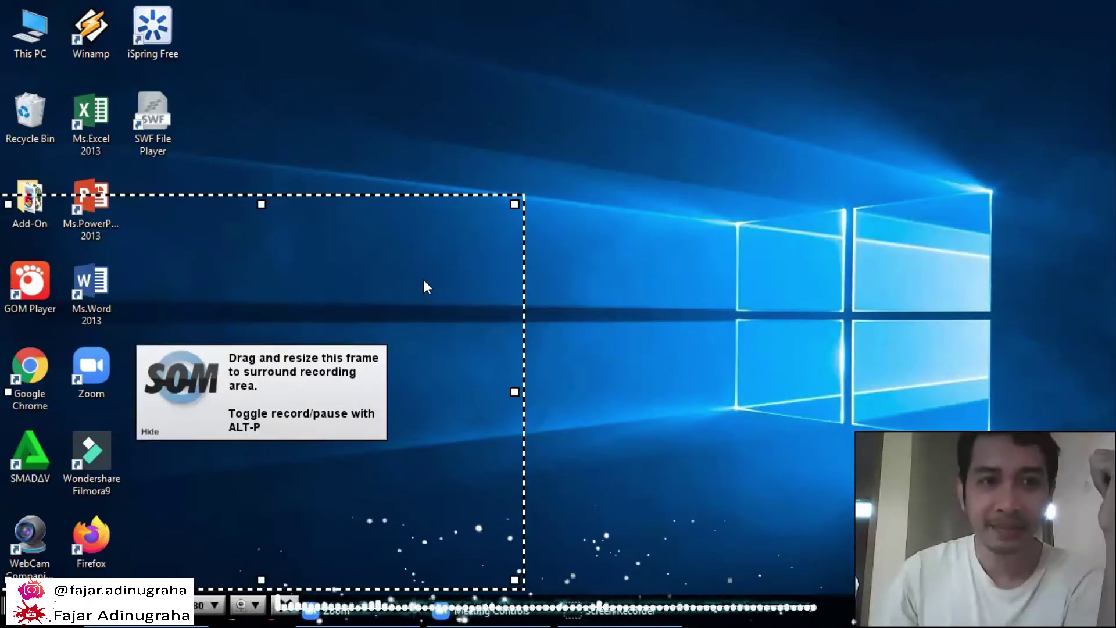
Shrink the recording frame by hand to 320 x 250 and restore the recording area to Fullscreen
mouse_move(496, 211)
mouse_down()
mouse_move(383, 296)
mouse_move(494, 225)
mouse_up()
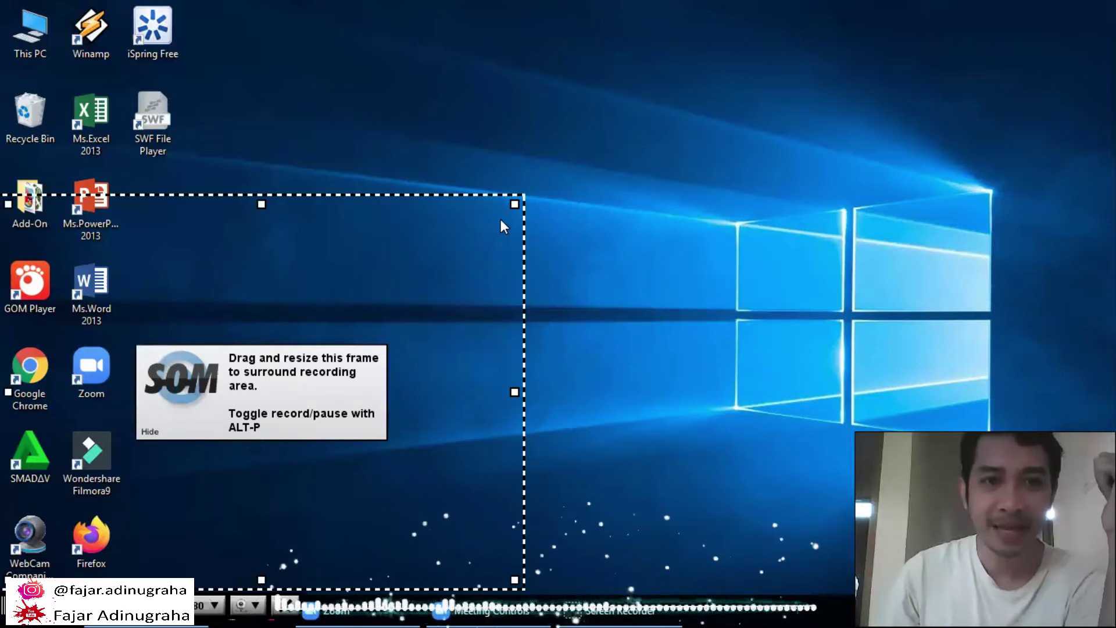
drag(262, 204, 216, 258)
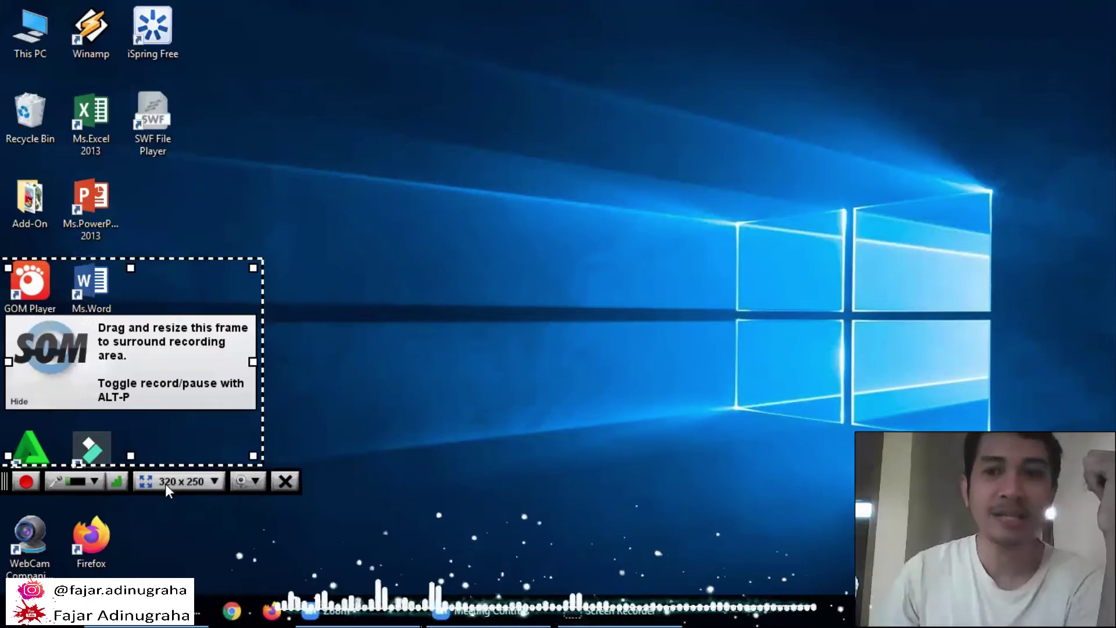
click(188, 487)
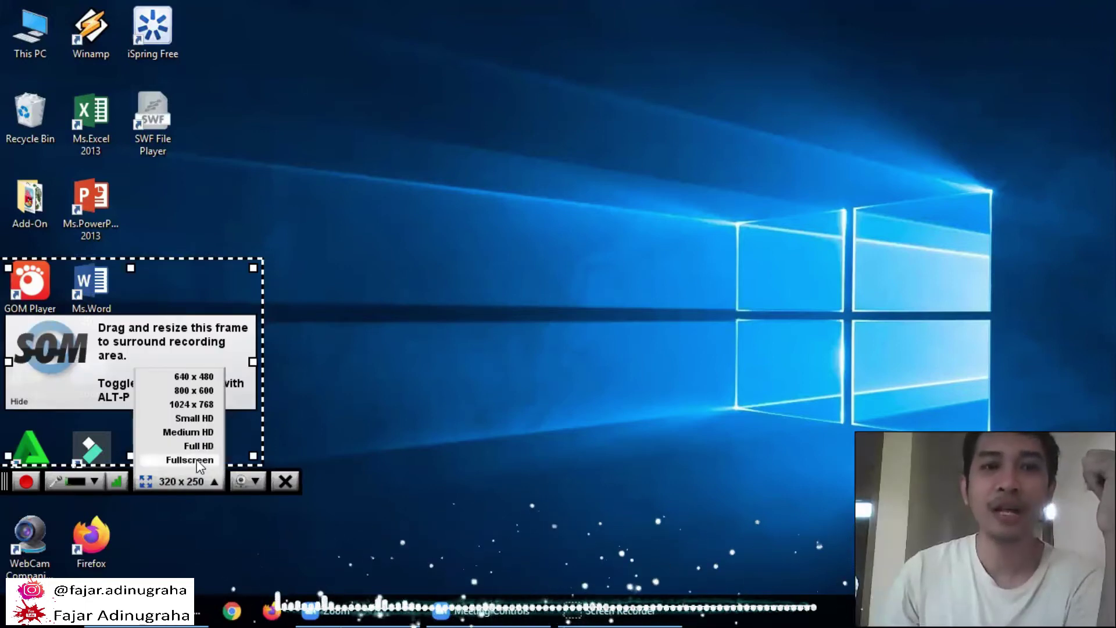
click(194, 460)
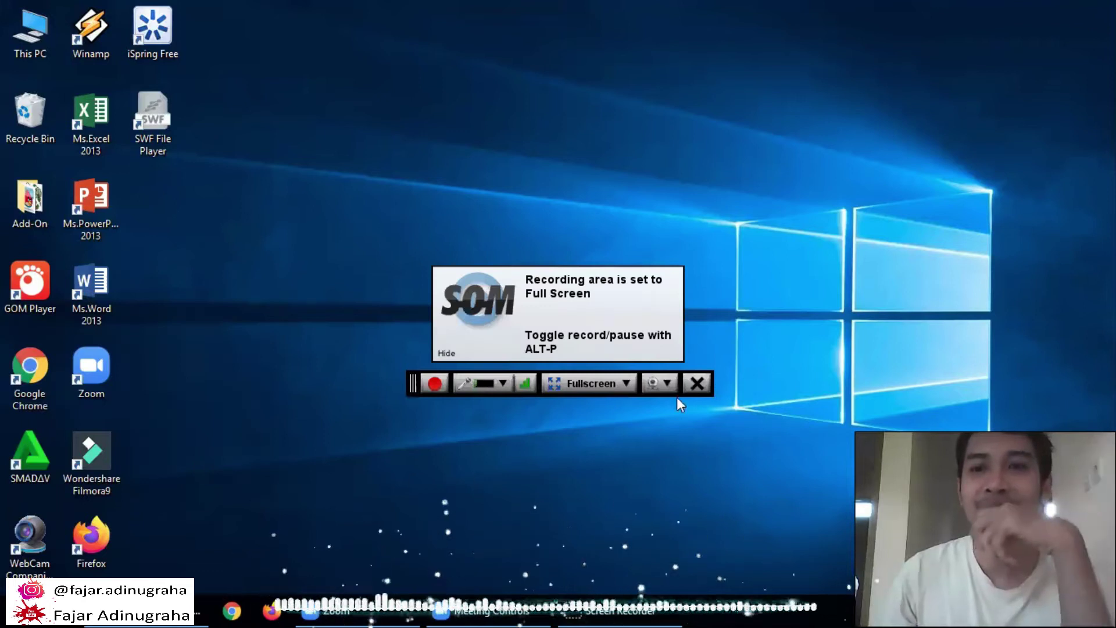
Switch the webcam off and on again, and move its preview to the upper-right area of the desktop
click(662, 383)
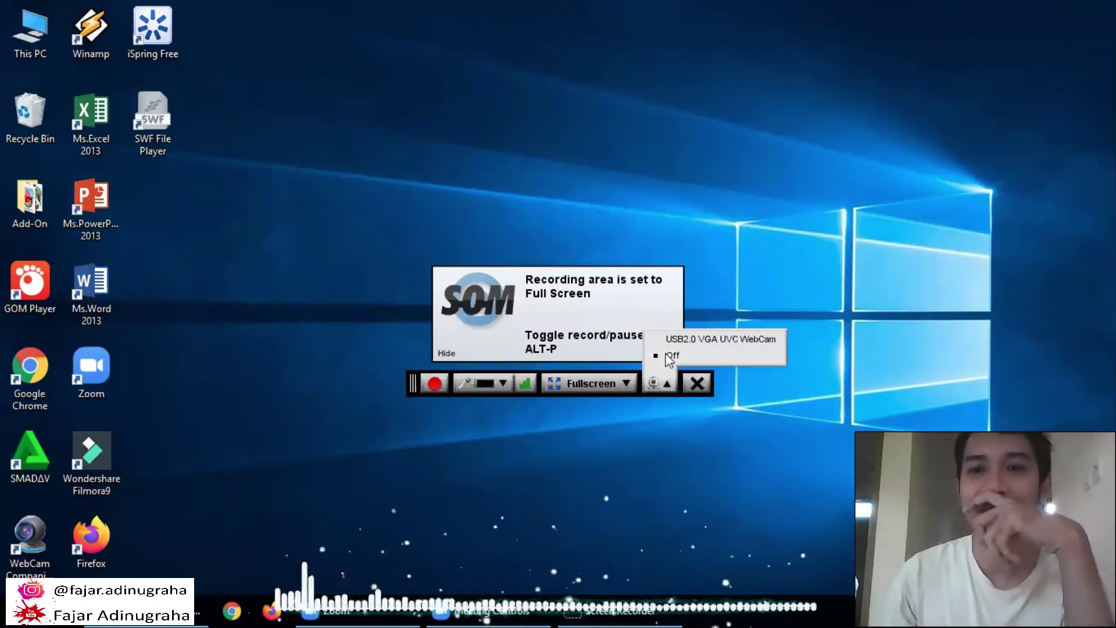
click(668, 354)
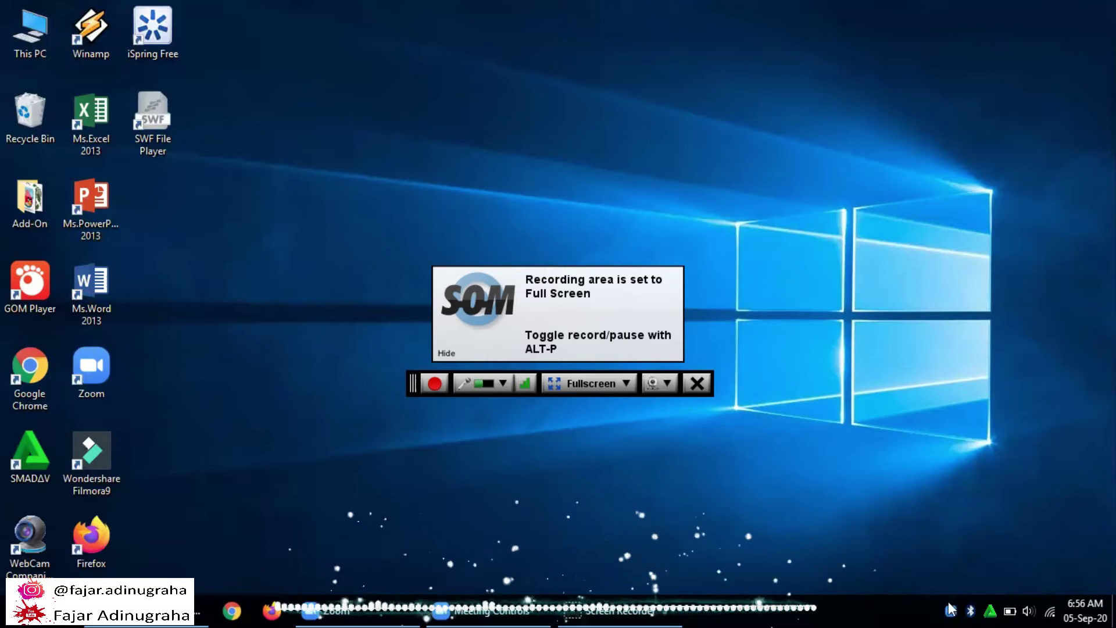
click(651, 382)
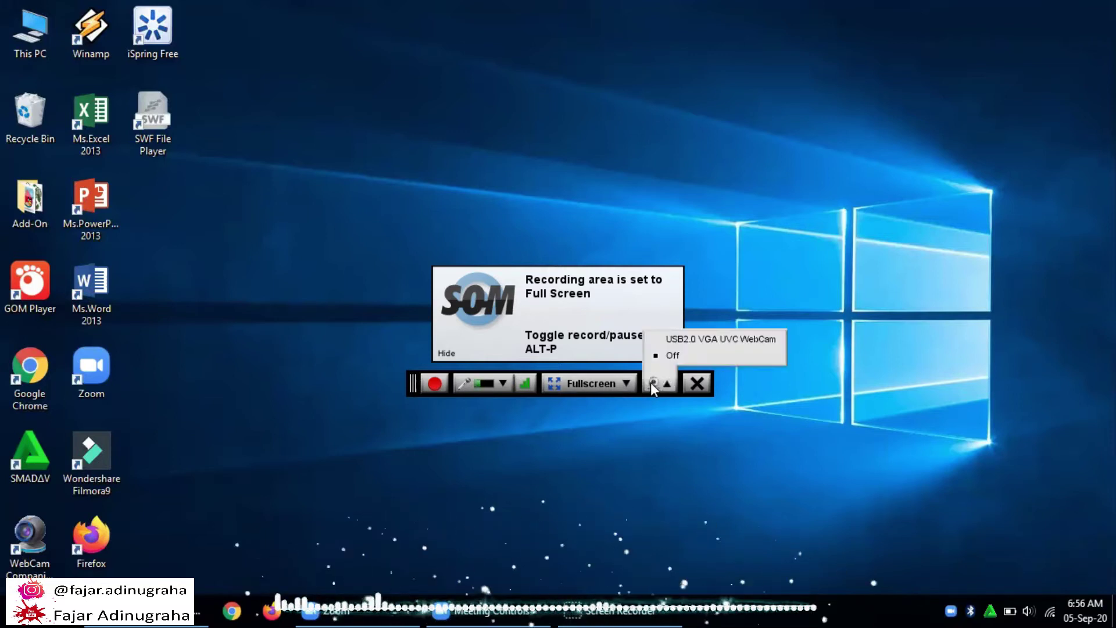
click(678, 341)
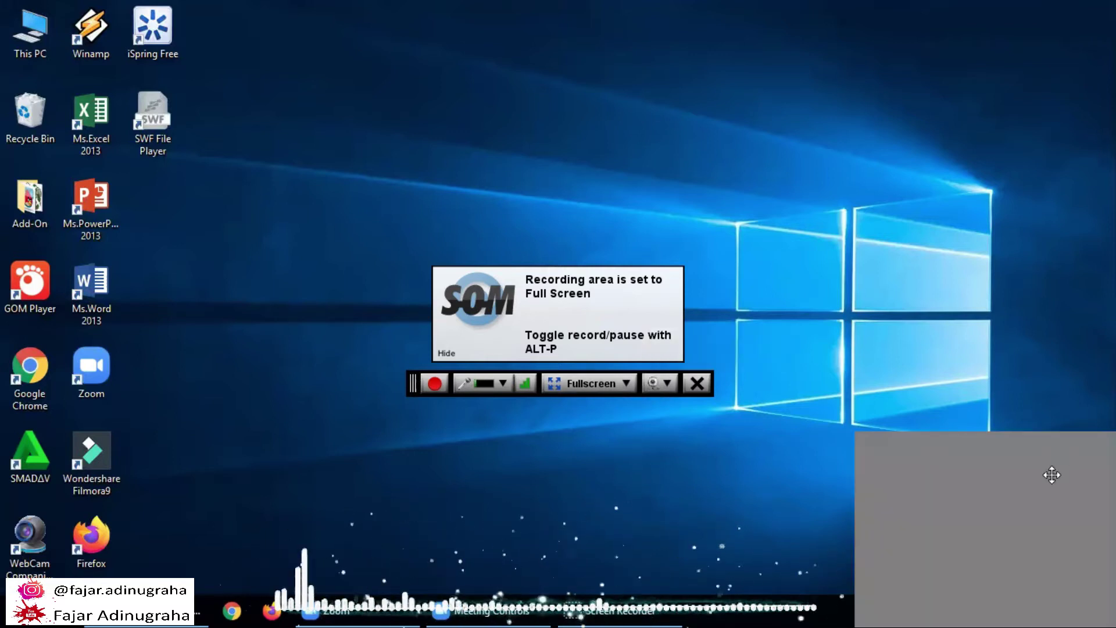
drag(1050, 473, 973, 86)
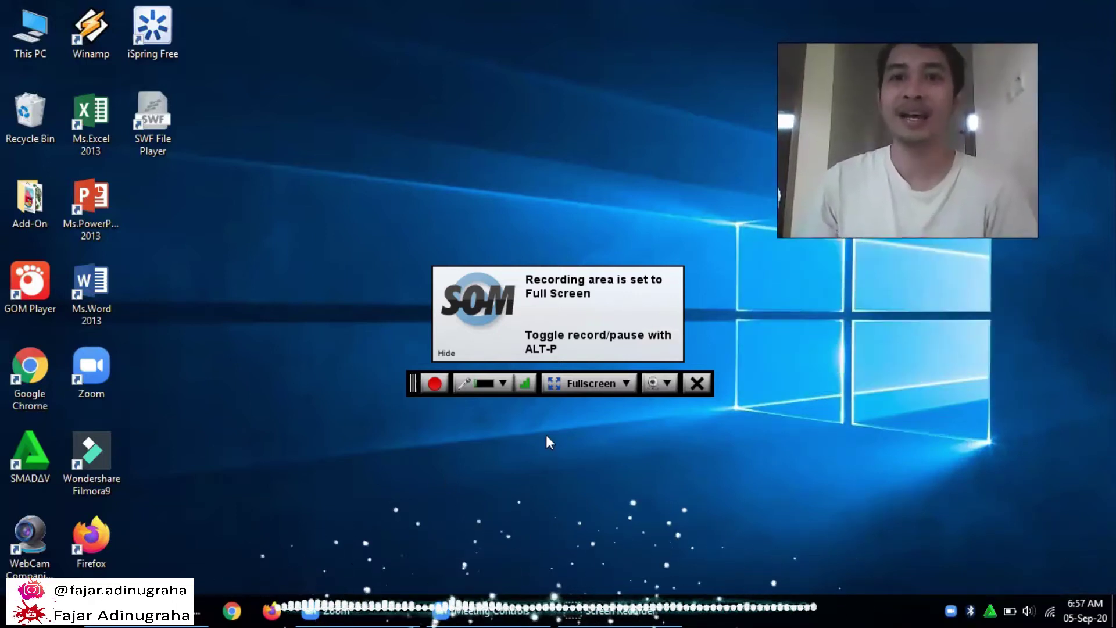
Set the recording area to Small HD and turn the webcam off
click(587, 381)
click(584, 321)
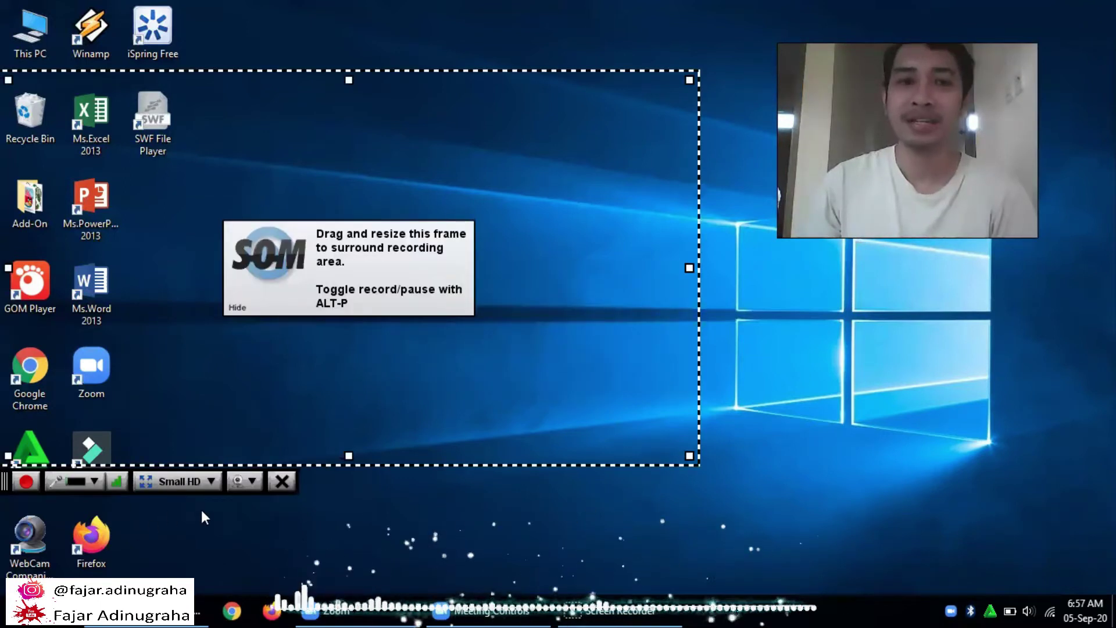
click(245, 483)
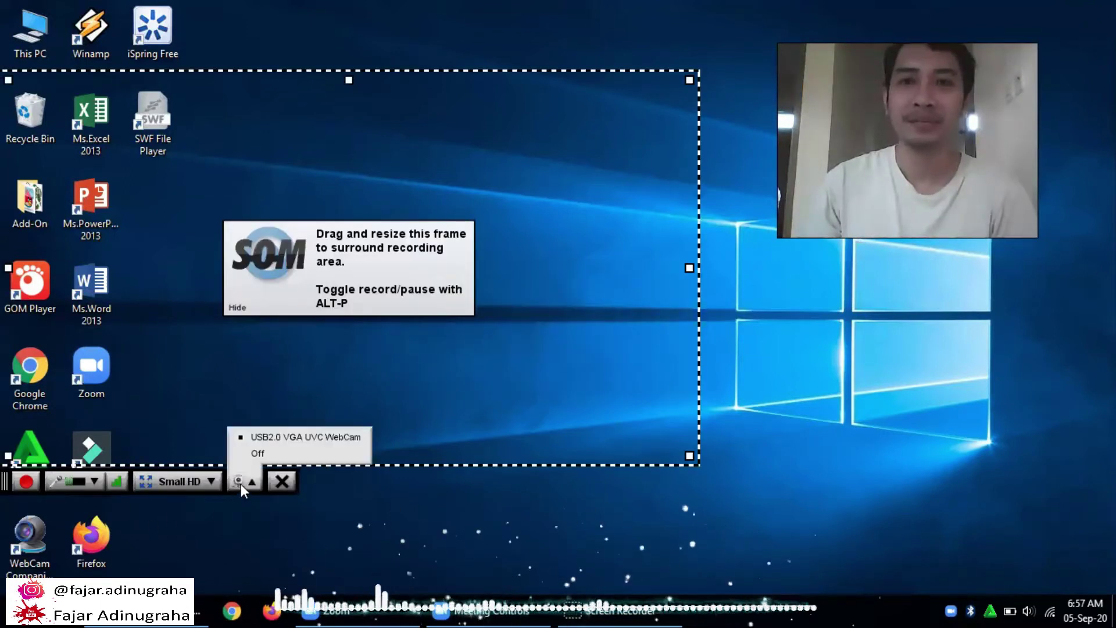
click(261, 452)
Set the recording area to Fullscreen and review the available microphone sources without changing the selection
click(211, 480)
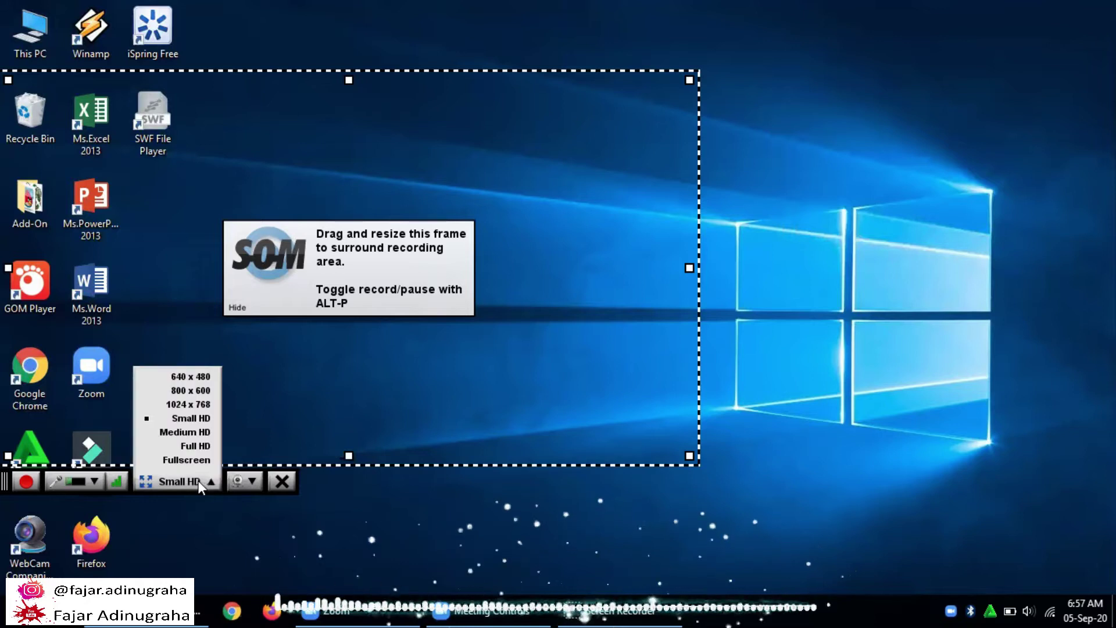
click(191, 461)
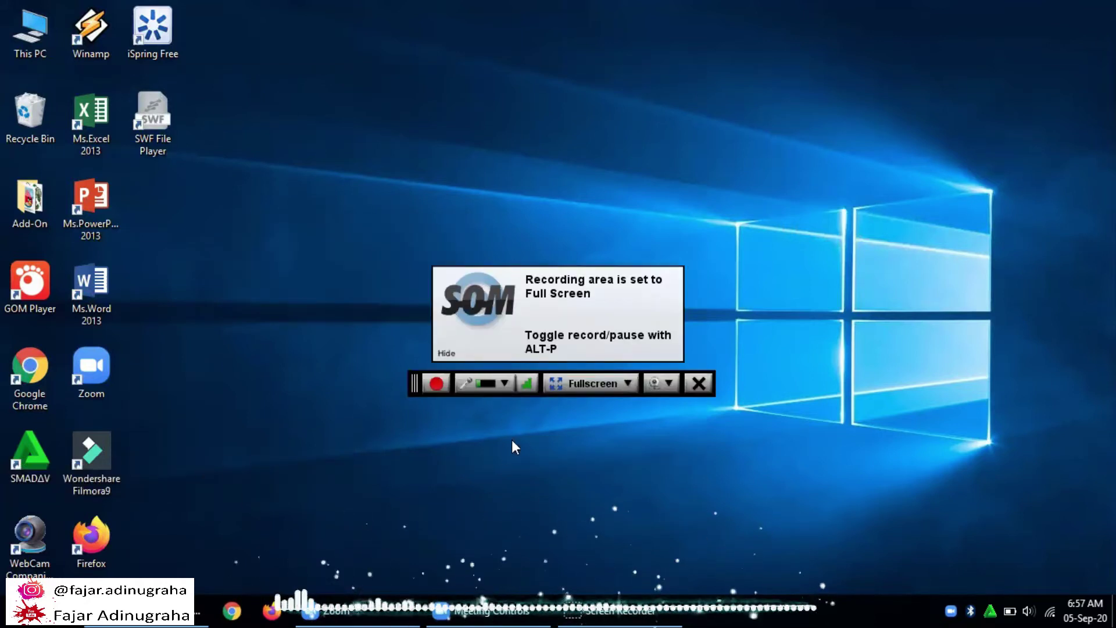
click(504, 384)
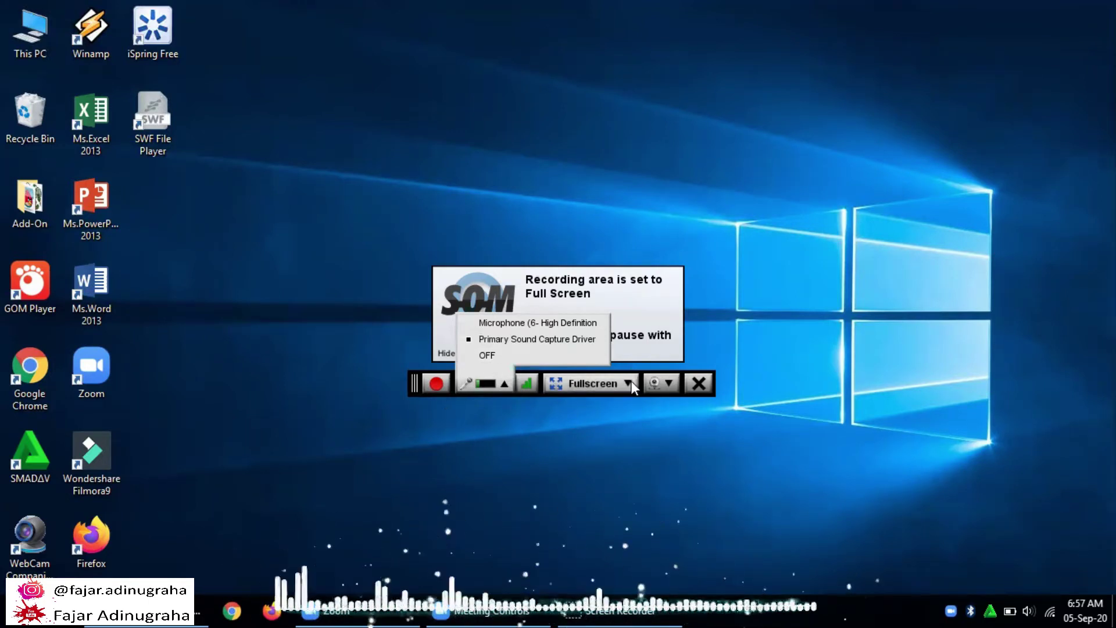
click(629, 396)
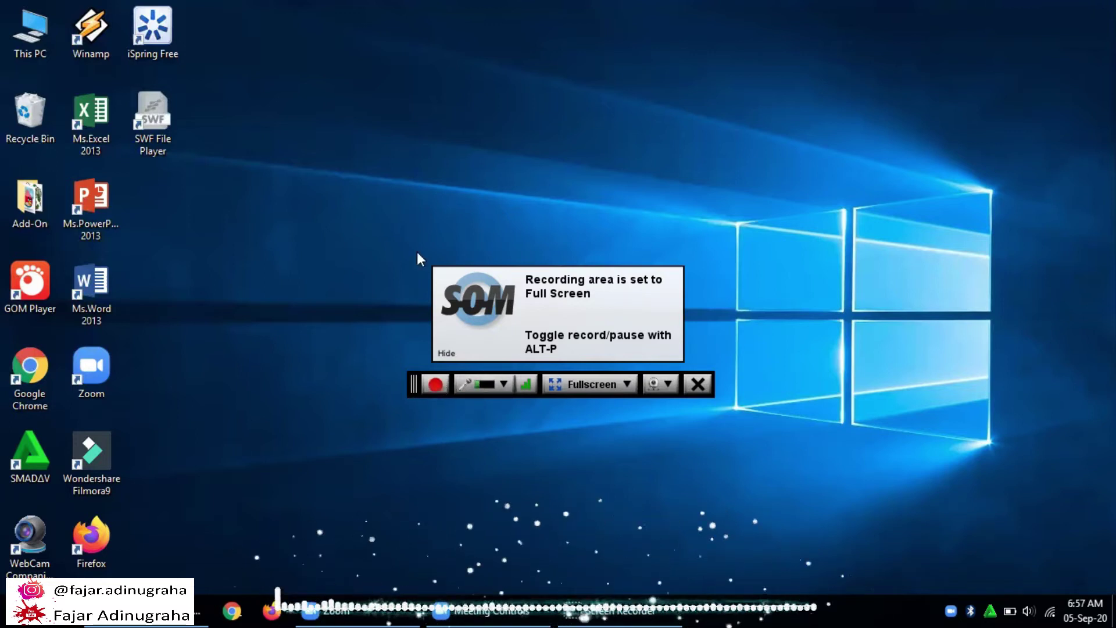
Switch to File Explorer and open the Latihan 1 presentation from the SEMESTER GANJIL 2020 2021 MEDIA PEMBELAJARAN folder in PowerPoint
key(alt+Tab)
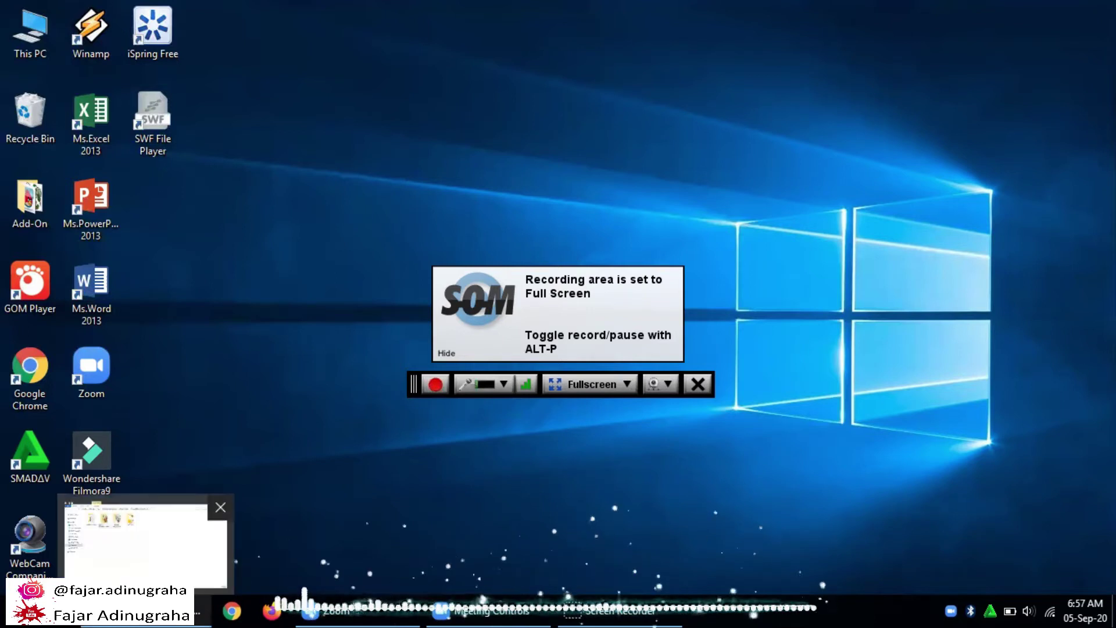
double_click(295, 138)
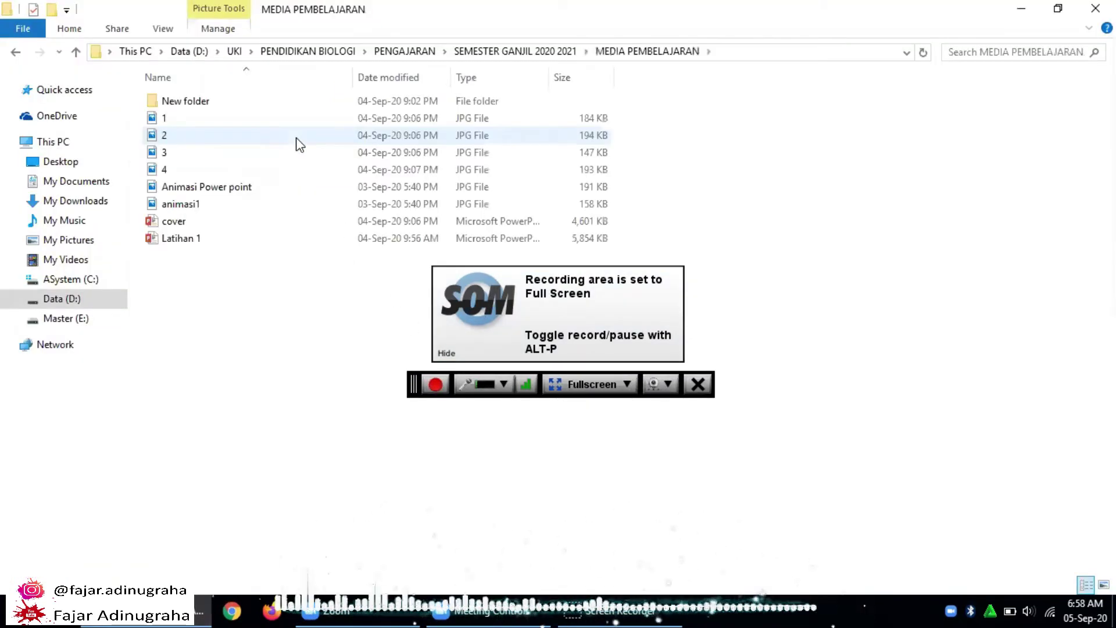
double_click(210, 238)
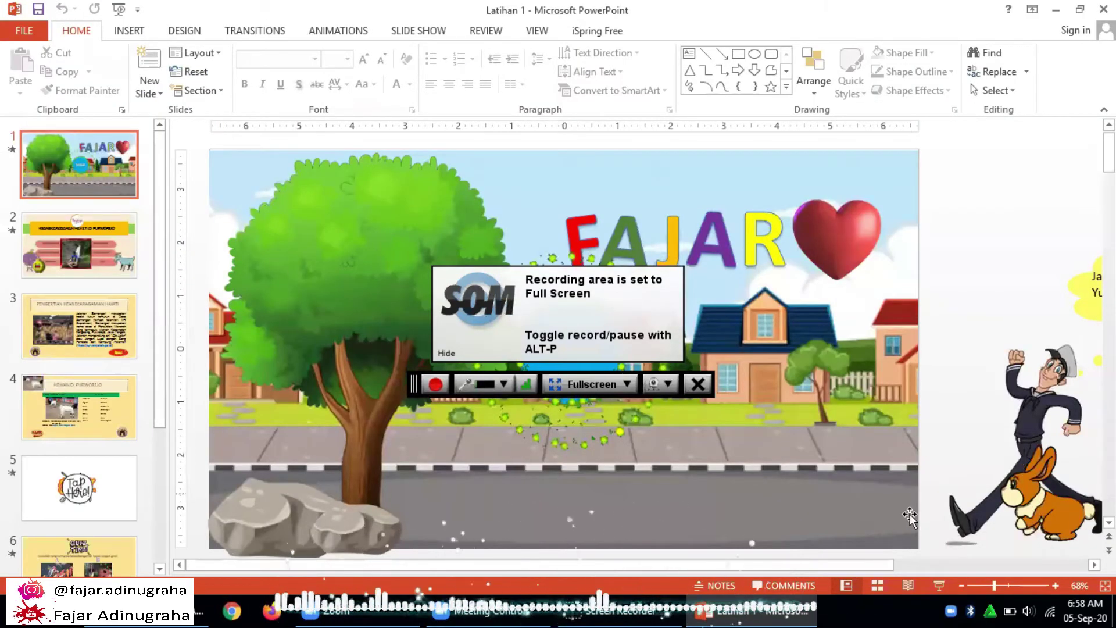
Start the slide show of Latihan 1 and begin the full-screen recording with Screencast-O-Matic
click(942, 587)
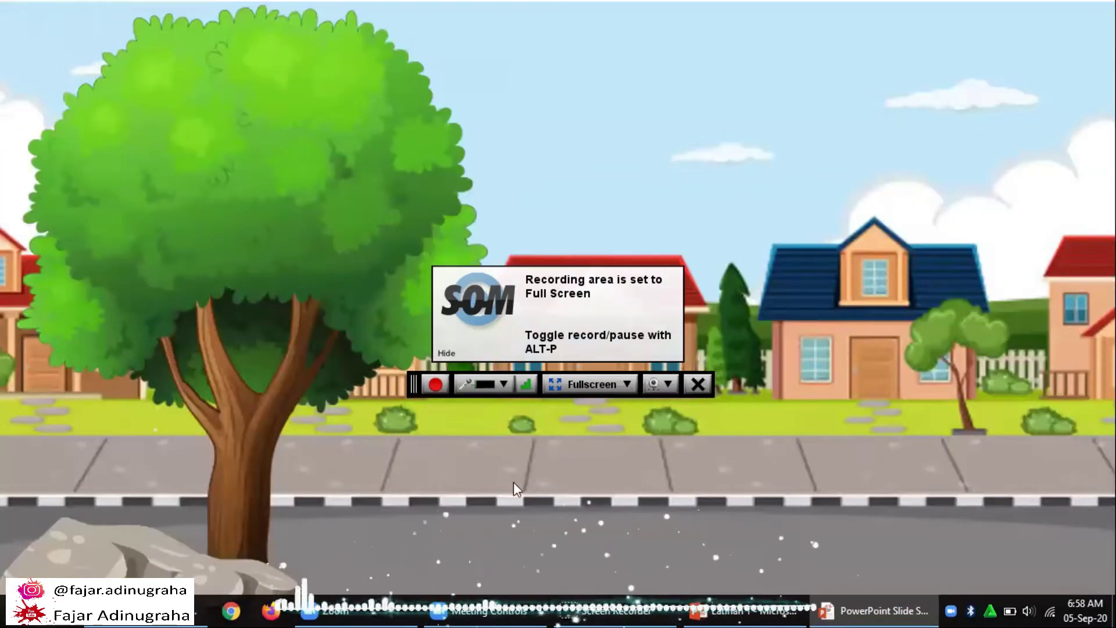
click(435, 389)
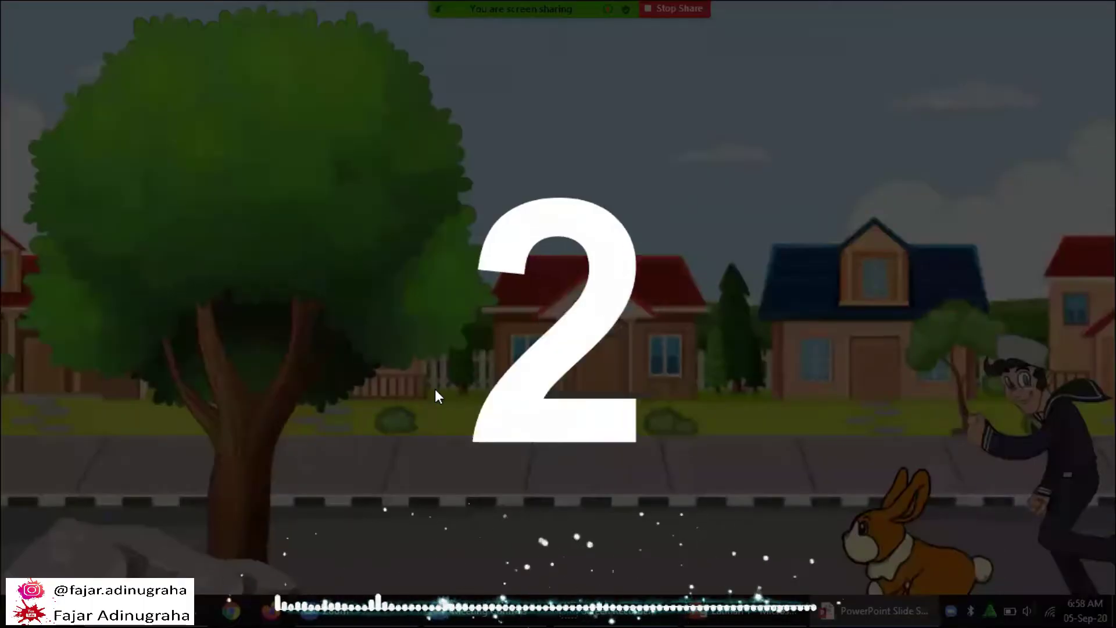